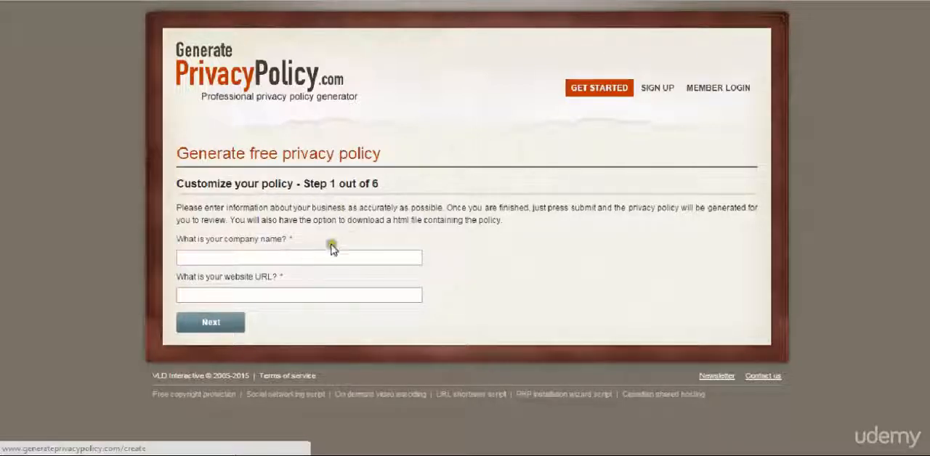
Enter Adsense100k as the company name and http:/adsense100k.com as the website URL, and continue to the products and services questions
click(295, 256)
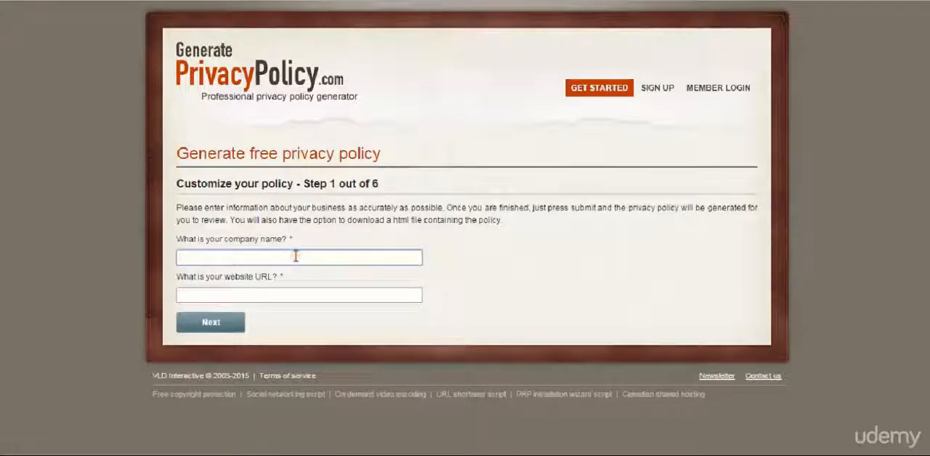
text(Ad)
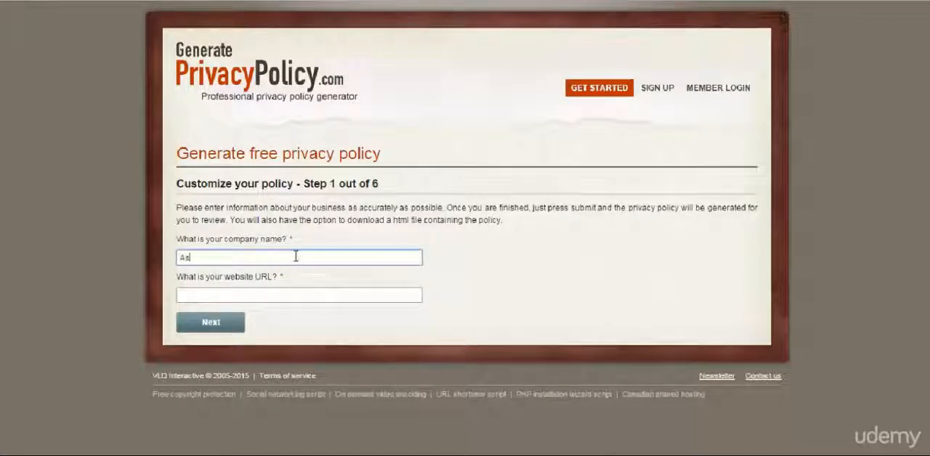
text(sense100k)
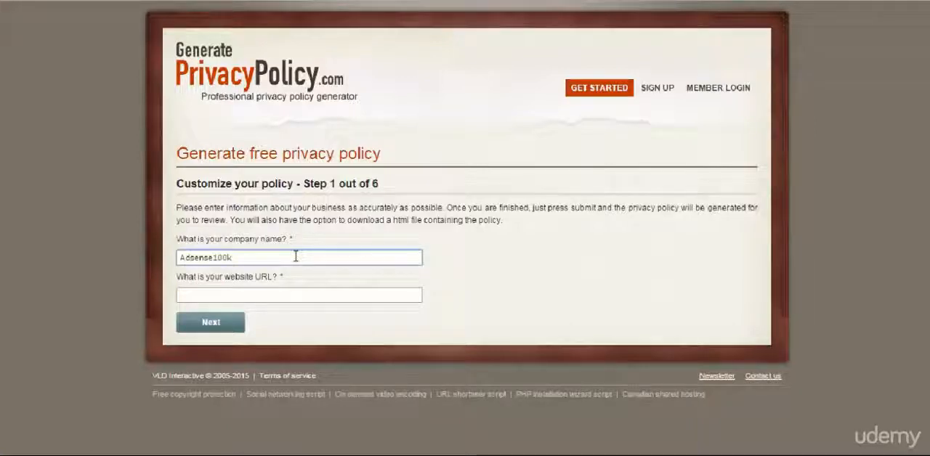
key(Tab)
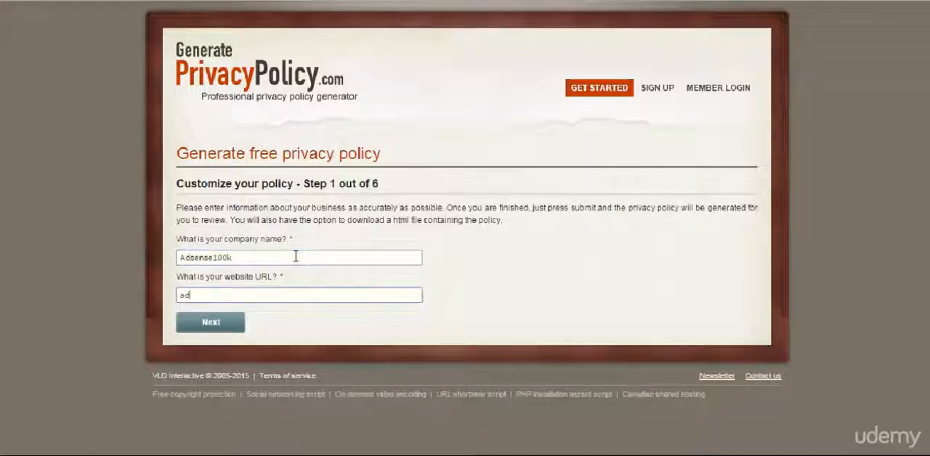
text(ad)
key(BackSpace)
key(BackSpace)
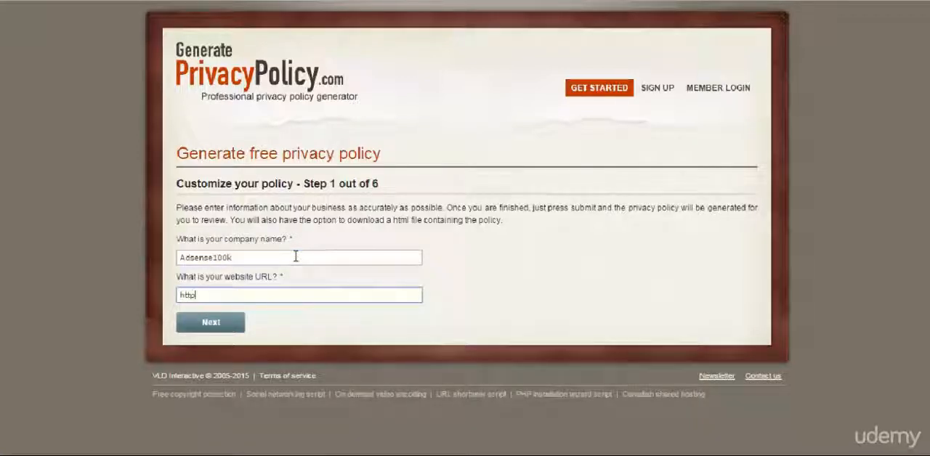
text(http://adsense)
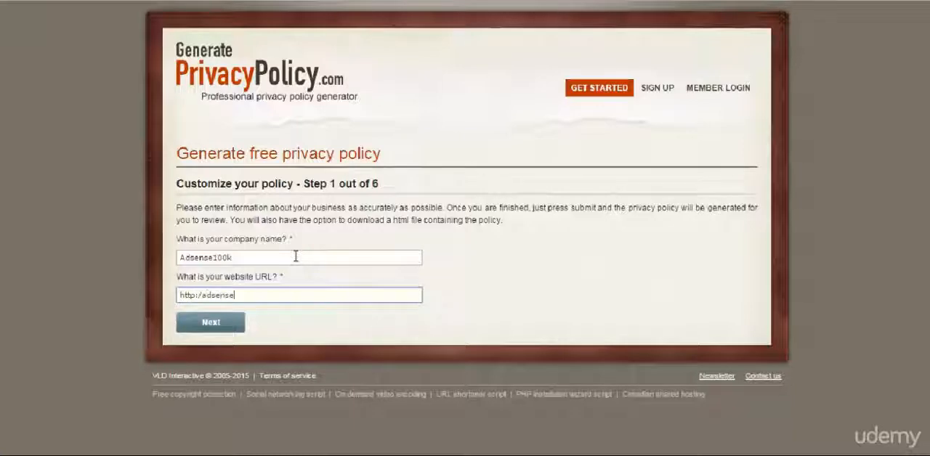
text(100k.com)
click(231, 324)
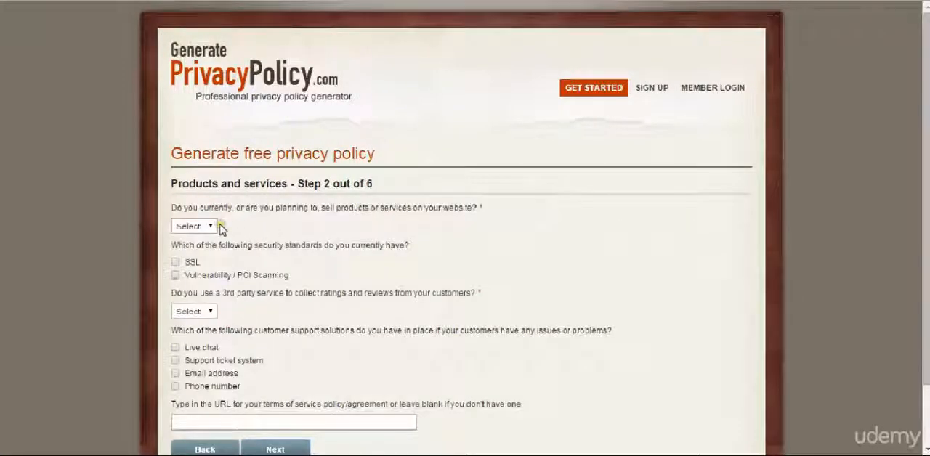
Answer No to selling products or services and No to using a third-party ratings and reviews service
click(209, 227)
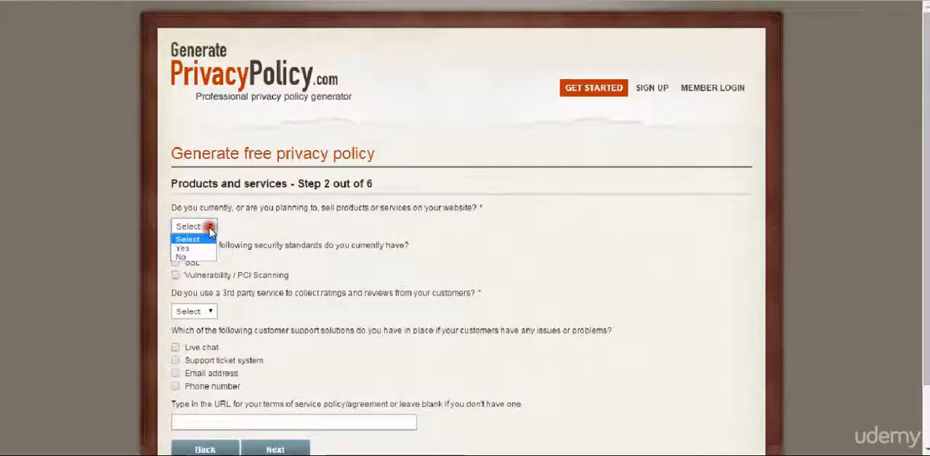
click(198, 260)
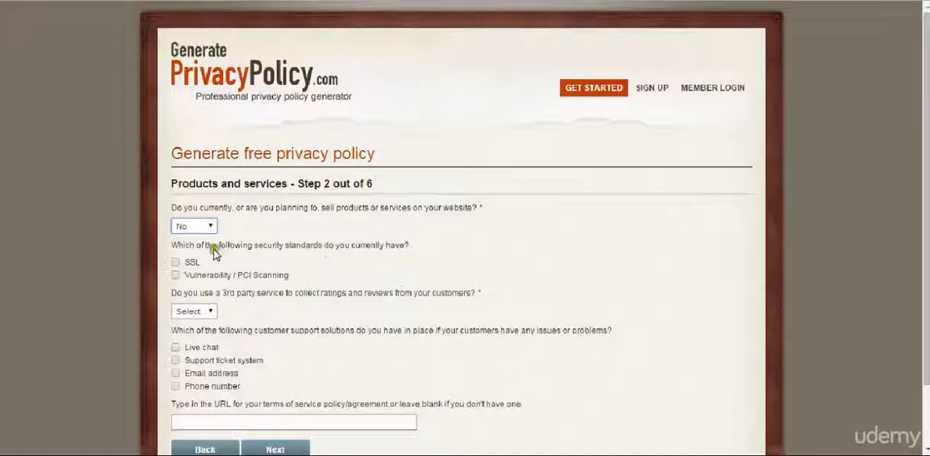
click(209, 311)
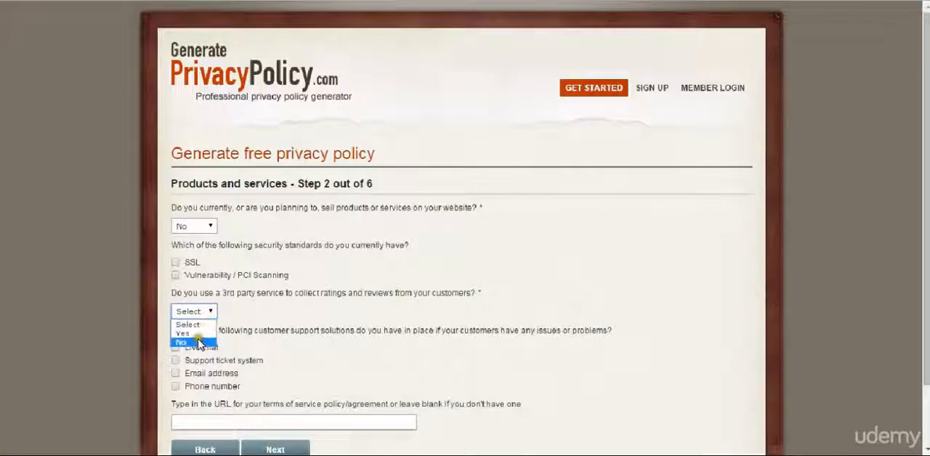
click(202, 342)
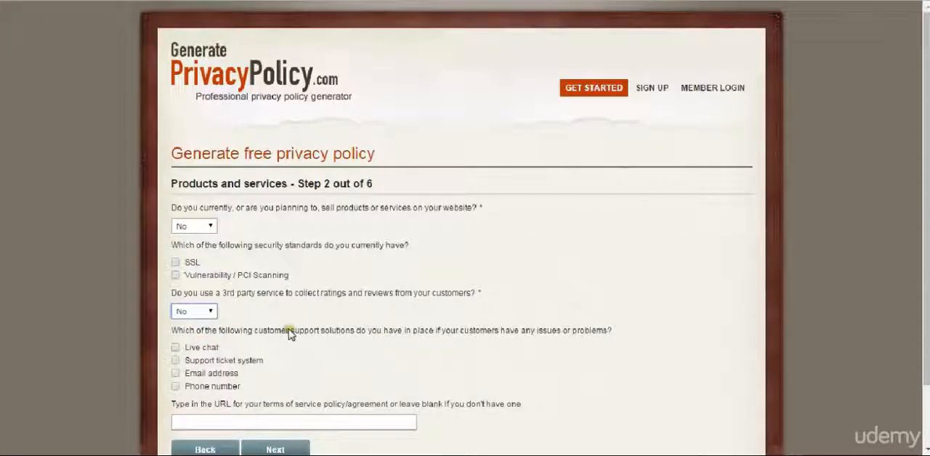
Select email address as the customer support solution, leave the terms of service URL blank, and continue to information collection
scroll(289, 345, down, 1)
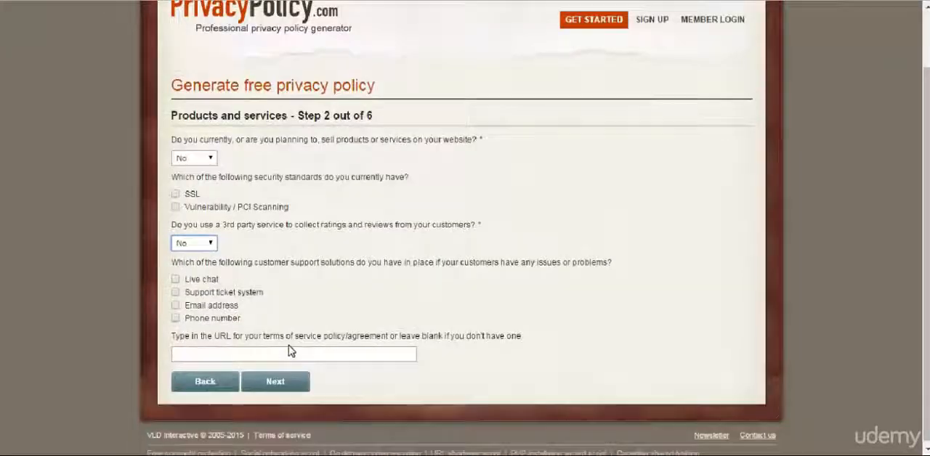
click(222, 305)
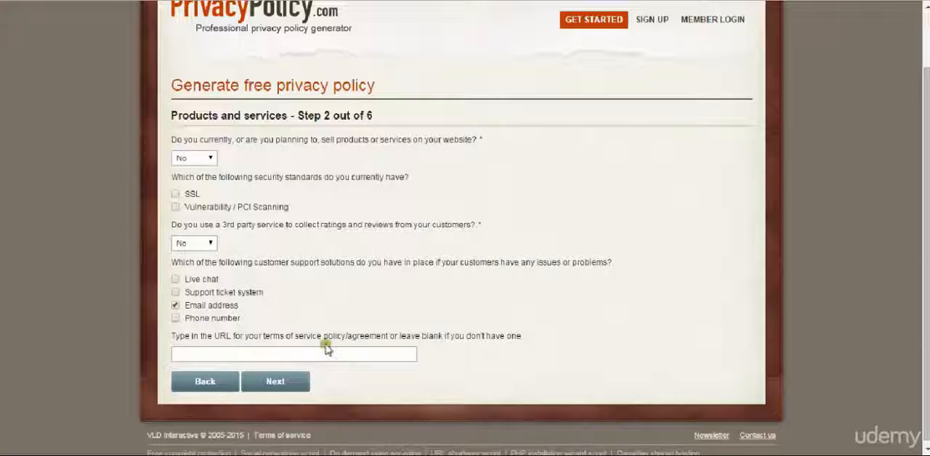
drag(338, 332, 279, 332)
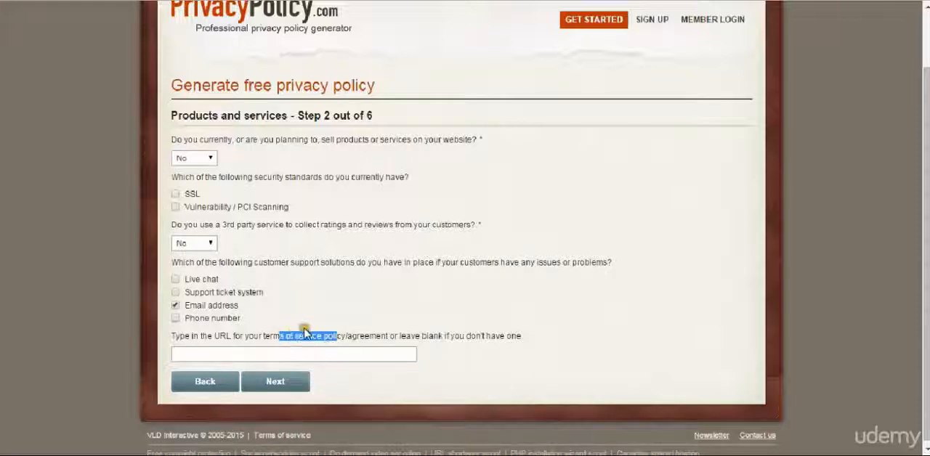
click(304, 331)
click(273, 380)
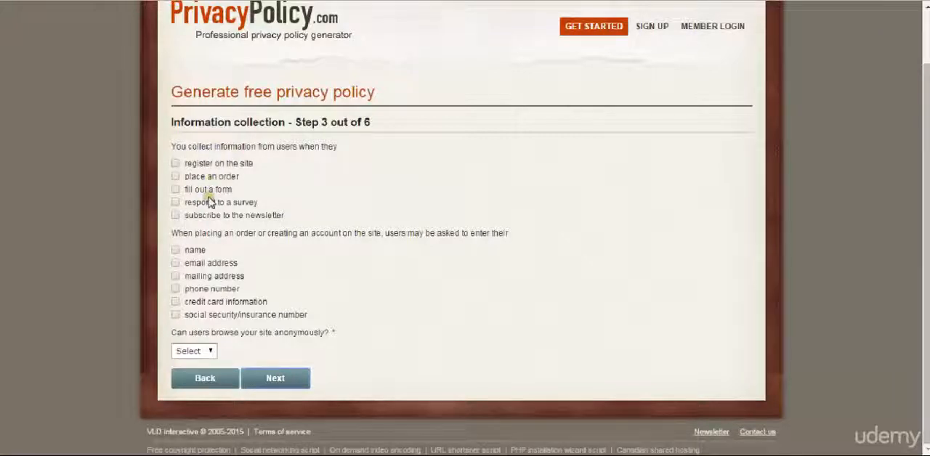
Declare collection at newsletter subscription, with name and email address requested and anonymous browsing set to No, and continue to information usage
click(243, 221)
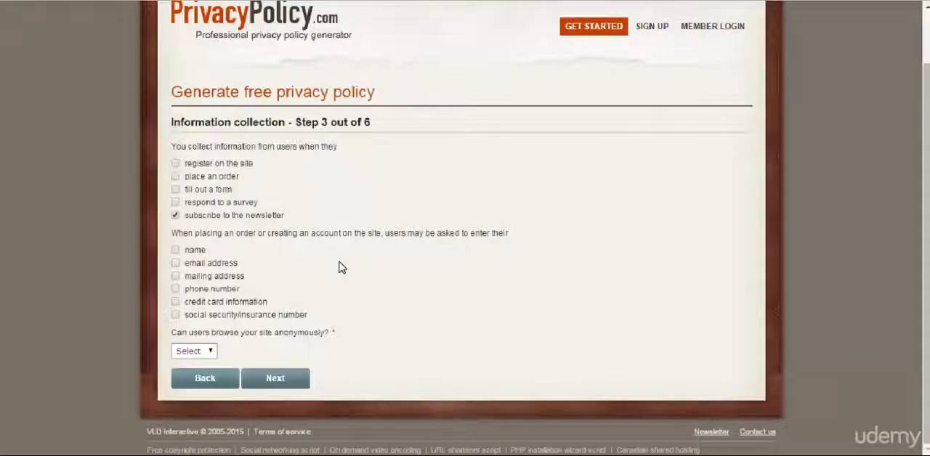
click(183, 249)
click(188, 264)
click(203, 352)
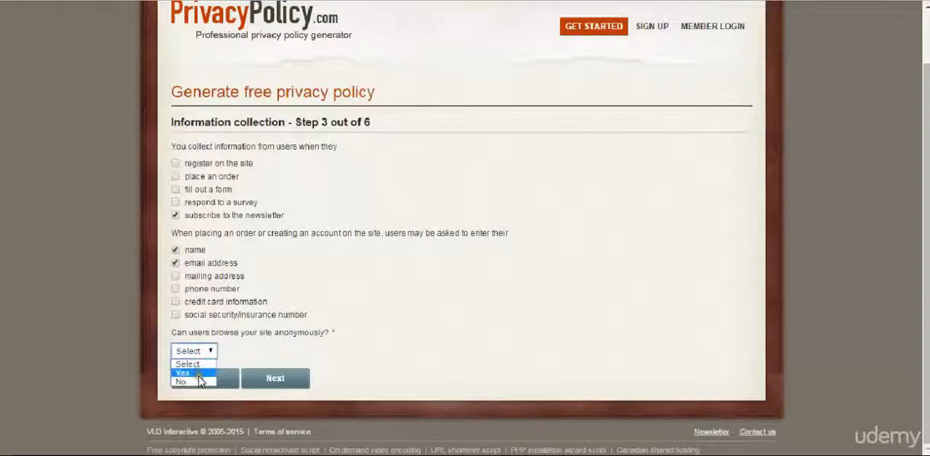
click(203, 381)
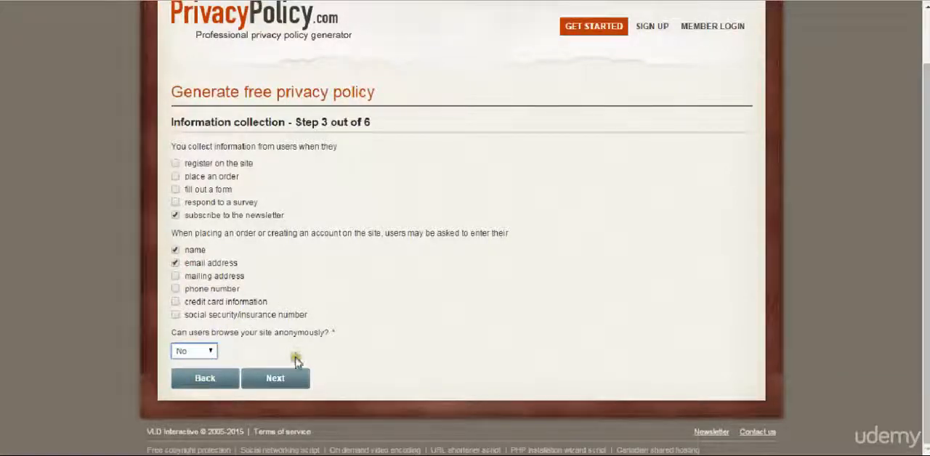
click(297, 382)
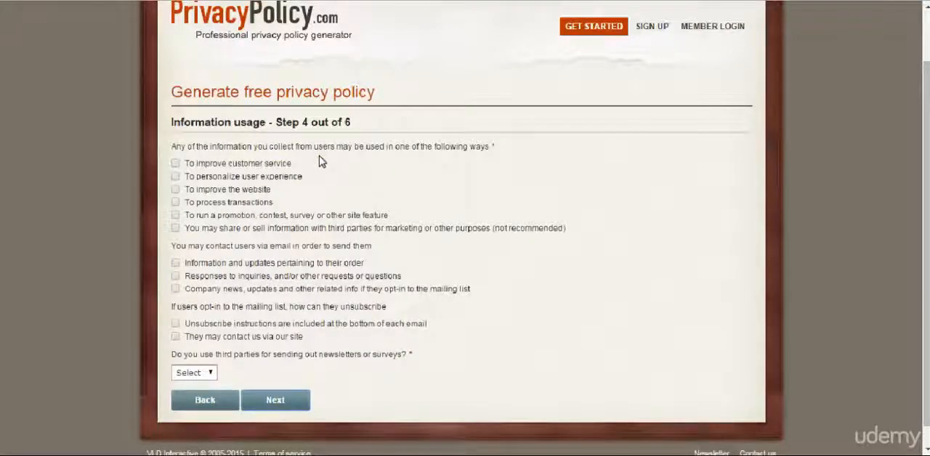
Select improving customer service, personalizing user experience and improving the website as information uses, with inquiry responses and company news as email purposes
click(263, 168)
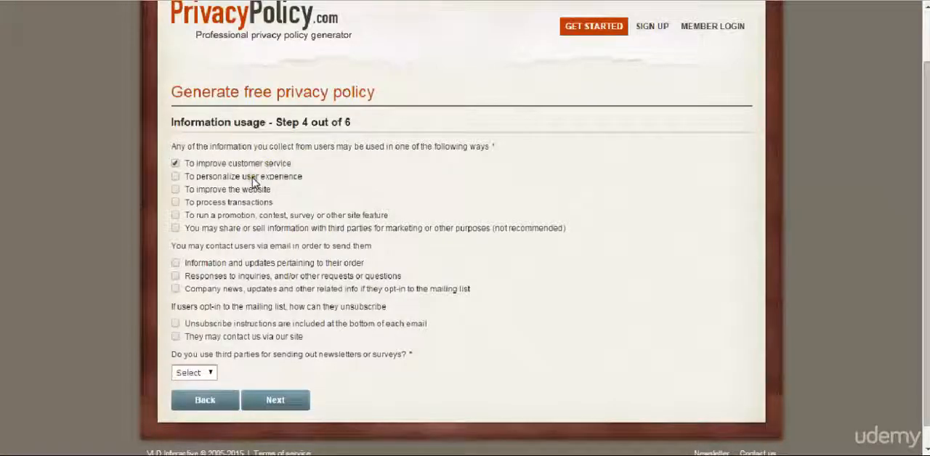
click(253, 179)
click(239, 188)
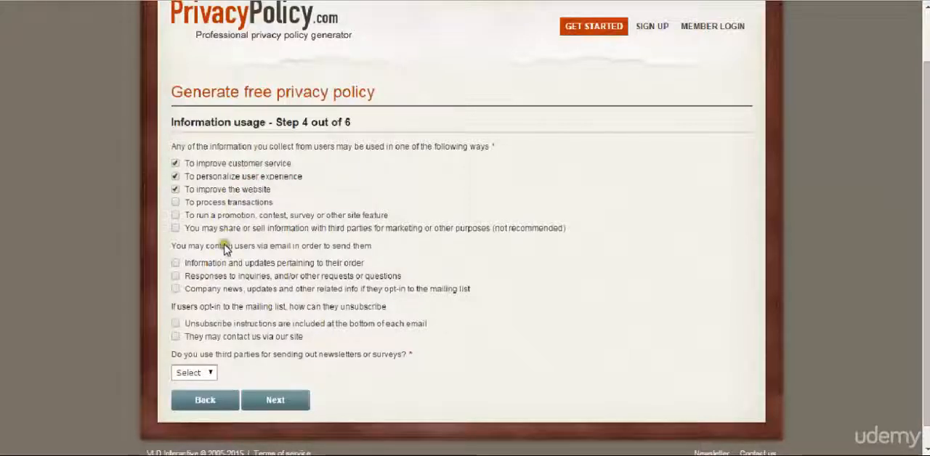
click(366, 277)
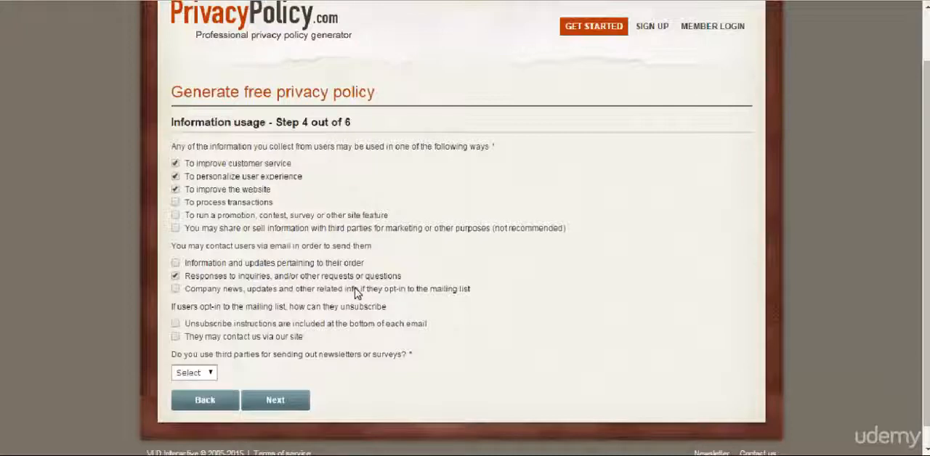
click(356, 291)
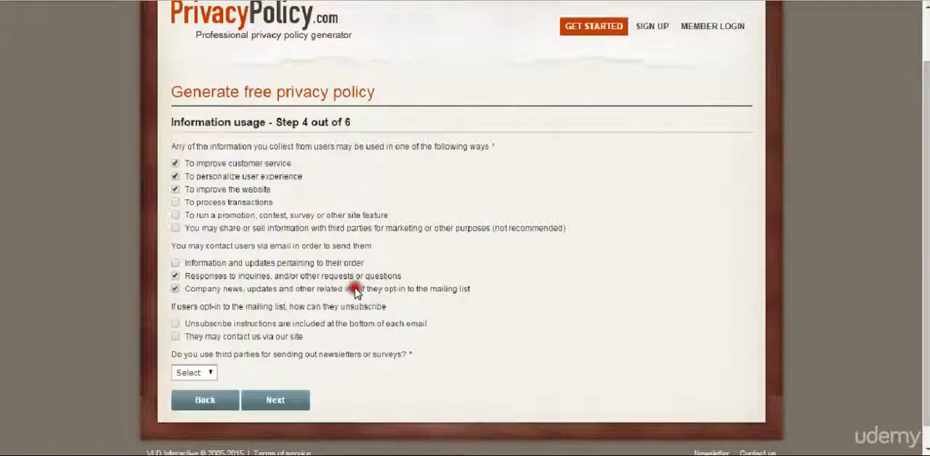
Include unsubscribe instructions at the bottom of each email, answer No to third-party newsletter senders, and continue to the website details
click(260, 327)
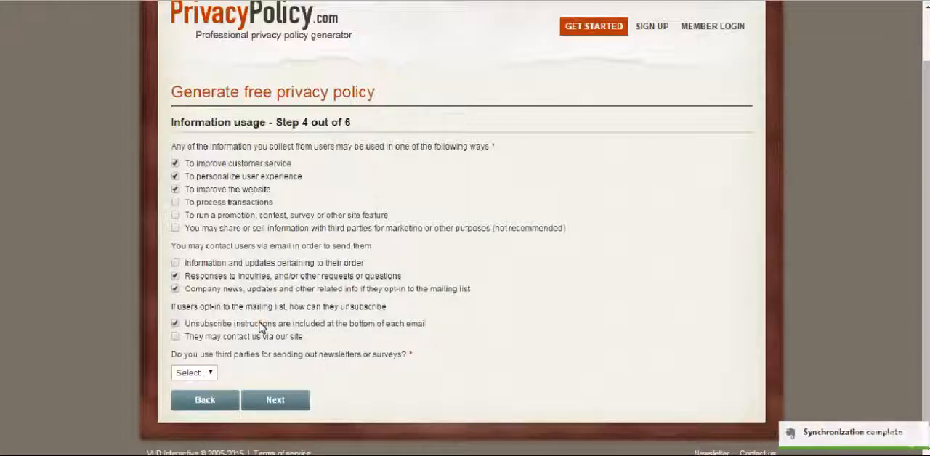
click(197, 373)
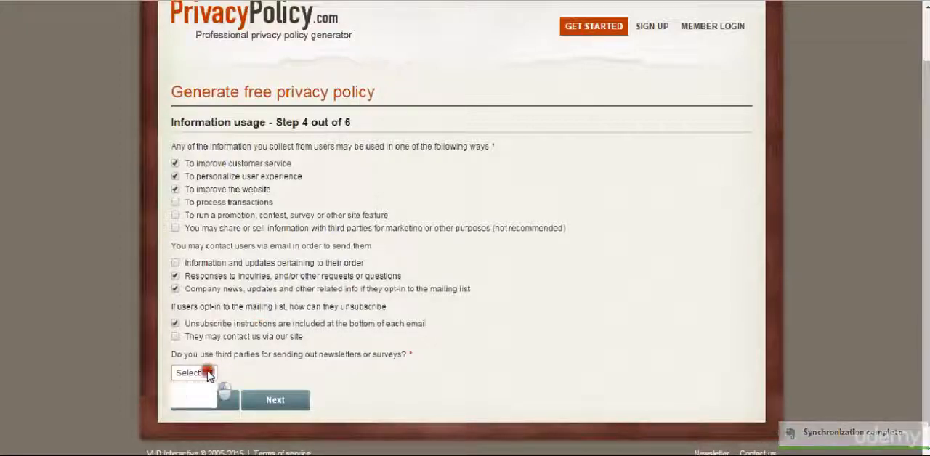
click(194, 405)
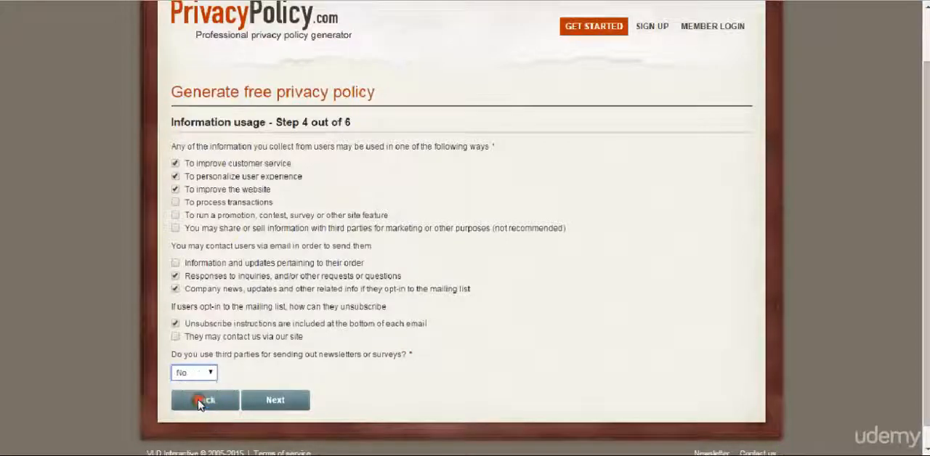
click(280, 404)
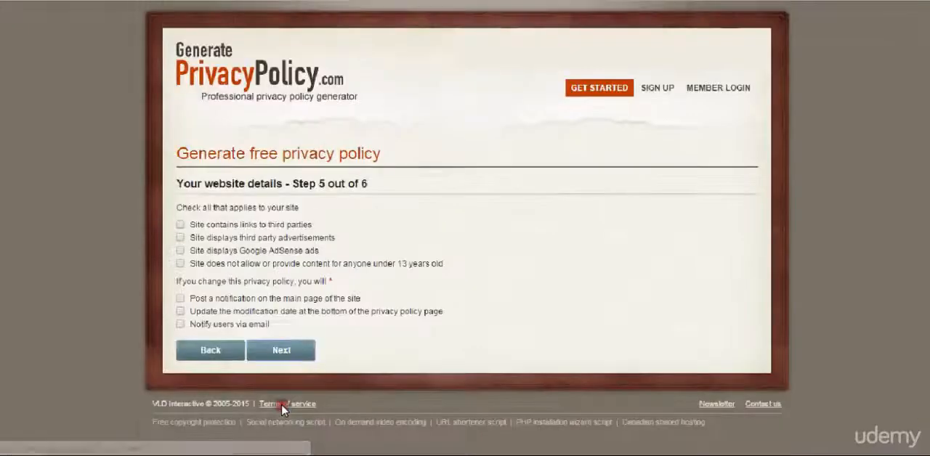
Declare third-party links, third-party advertisements and Google AdSense ads, choose updating the modification date for policy changes, and continue
click(273, 224)
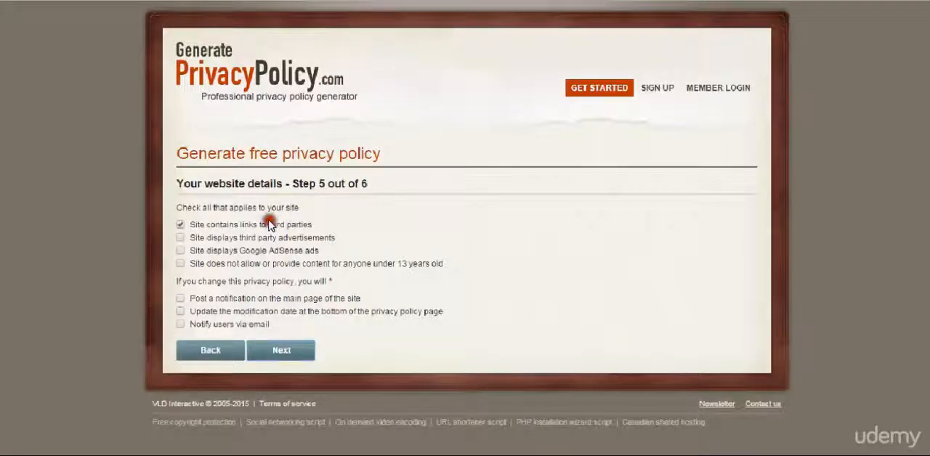
click(300, 238)
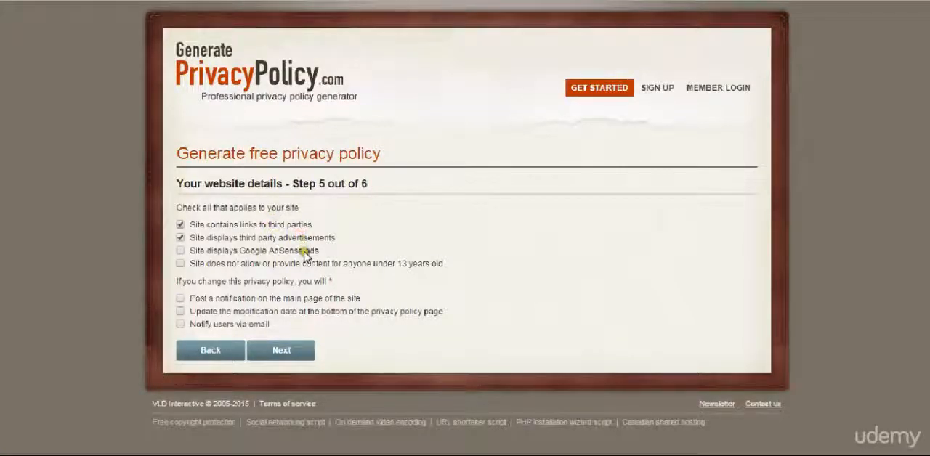
click(304, 252)
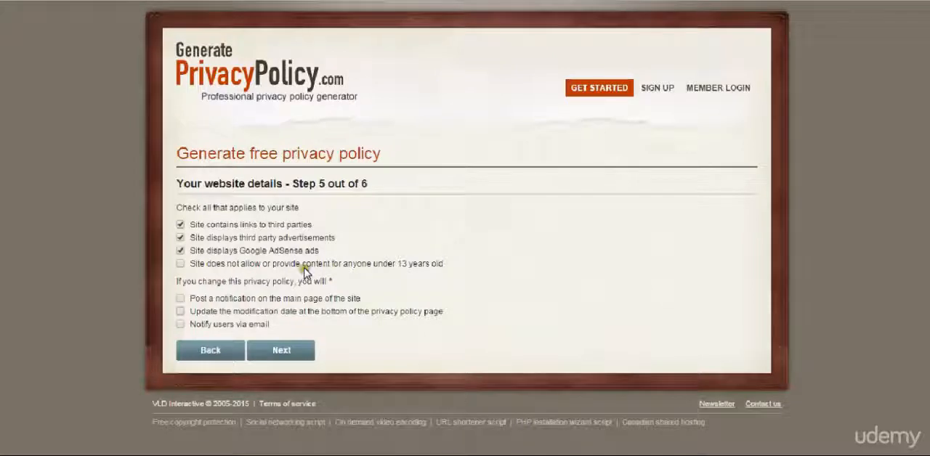
click(314, 268)
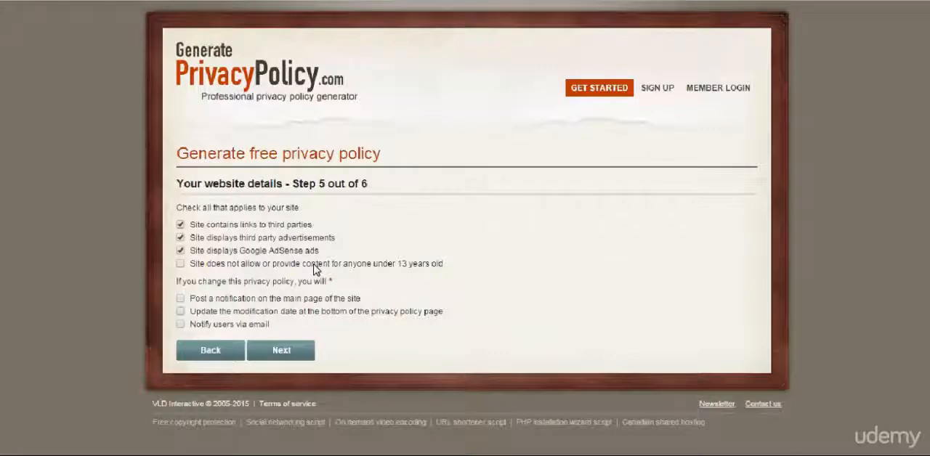
click(342, 316)
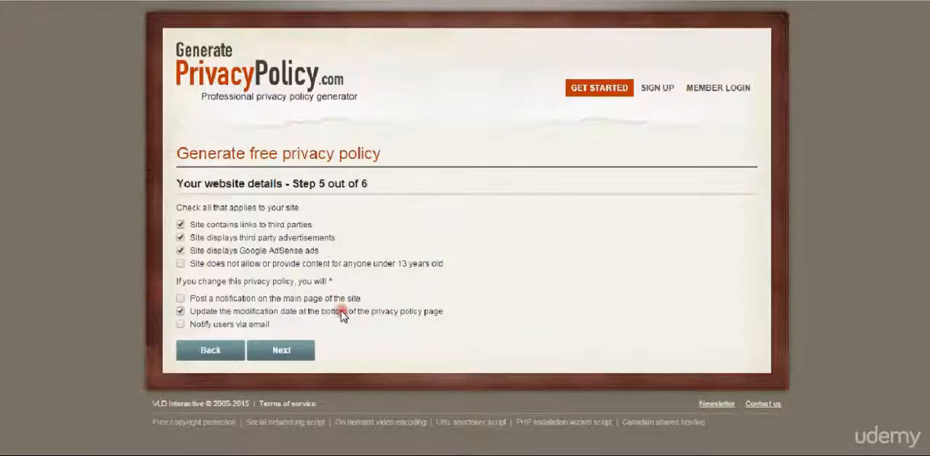
click(297, 351)
Open the privacy policy created for adsense100k.com and review its HTML and plain-text versions
click(331, 258)
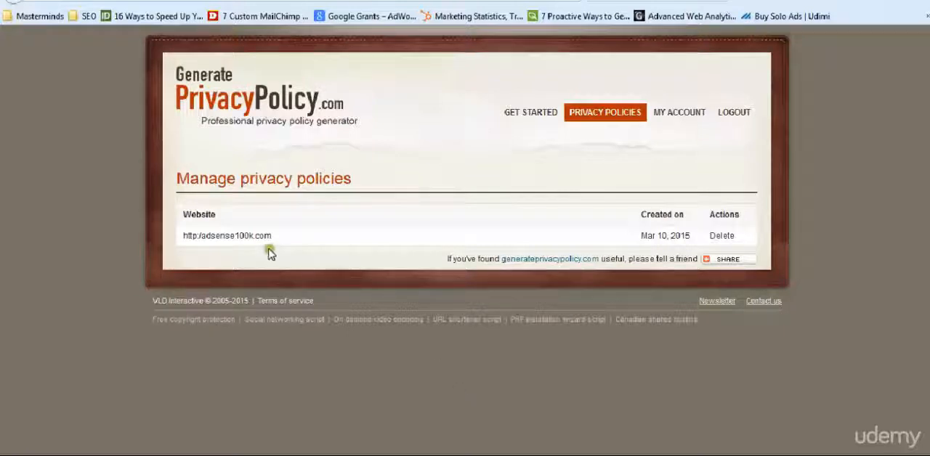
click(247, 240)
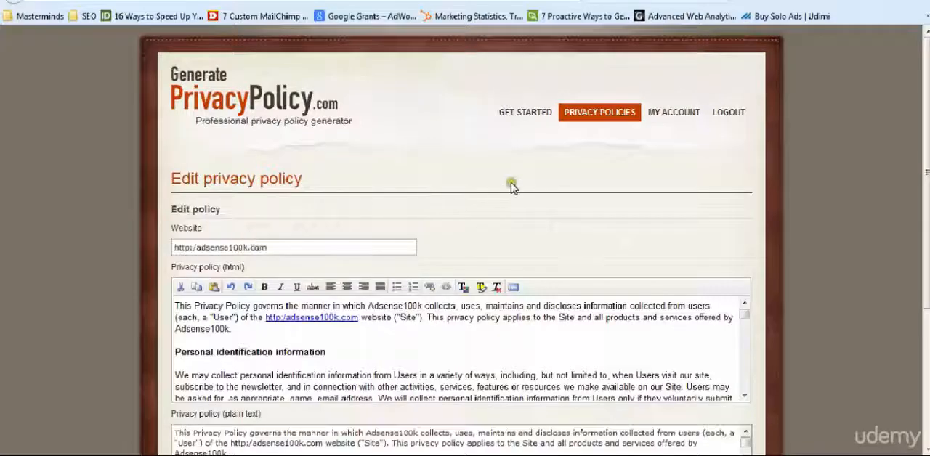
scroll(511, 182, down, 3)
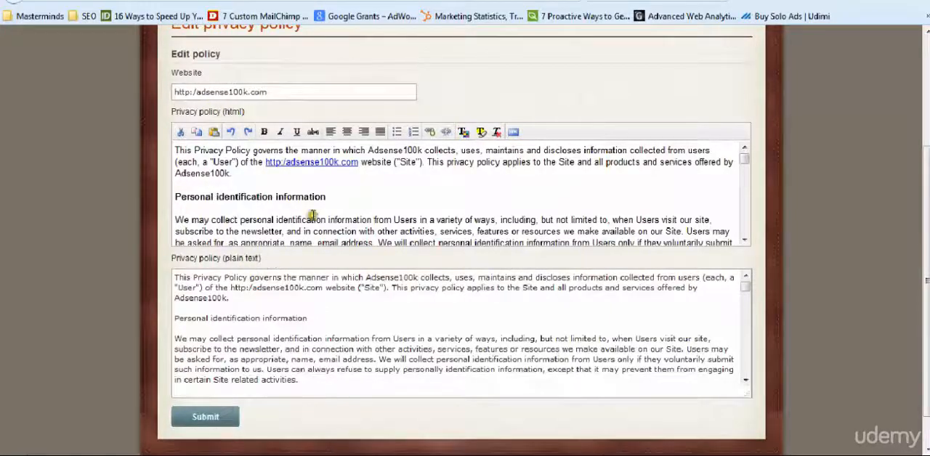
scroll(312, 218, up, 3)
scroll(311, 218, down, 3)
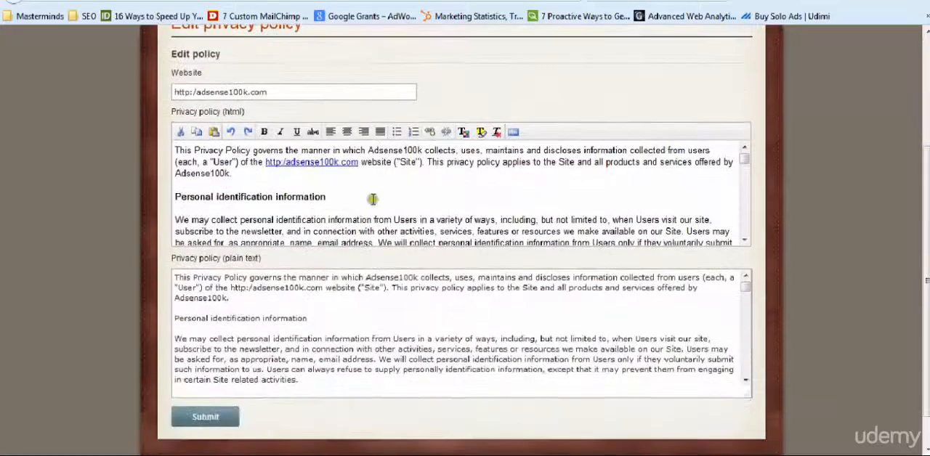
Copy the HTML privacy policy text and paste it into a new WordPress page titled "Privacy Policy"
key(ctrl+a)
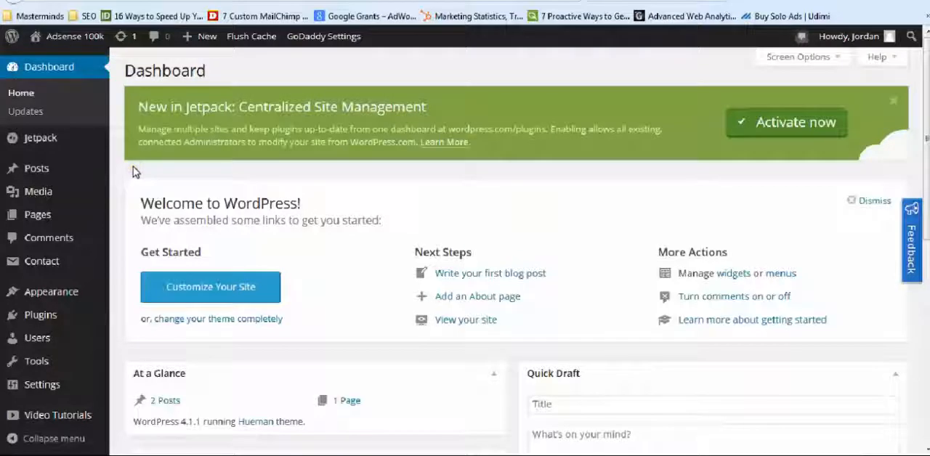
mouse_move(45, 203)
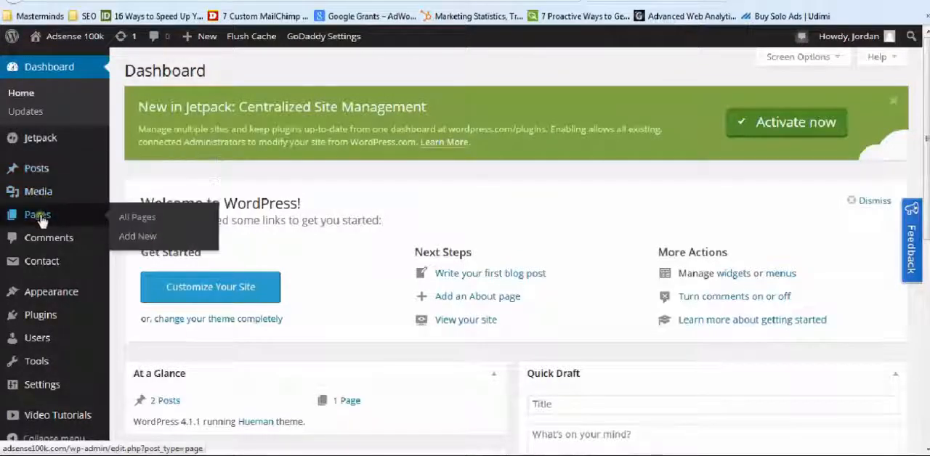
click(149, 239)
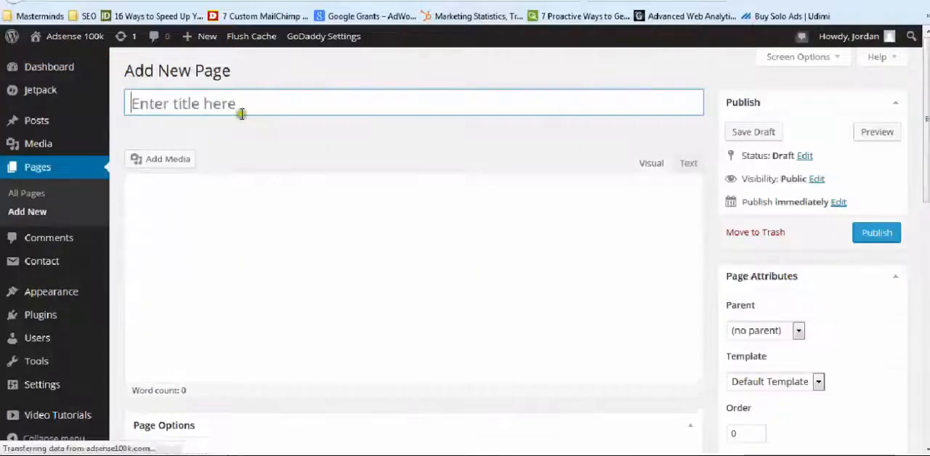
text(Pri)
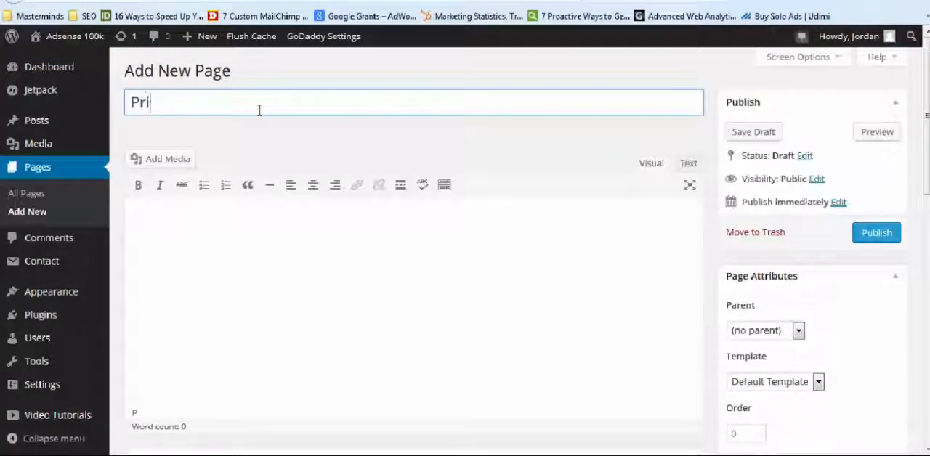
text(vacy Policy)
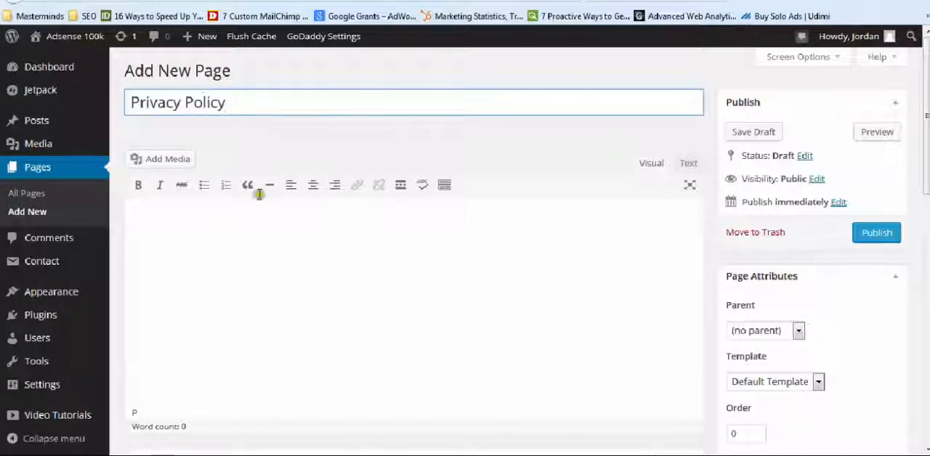
click(257, 251)
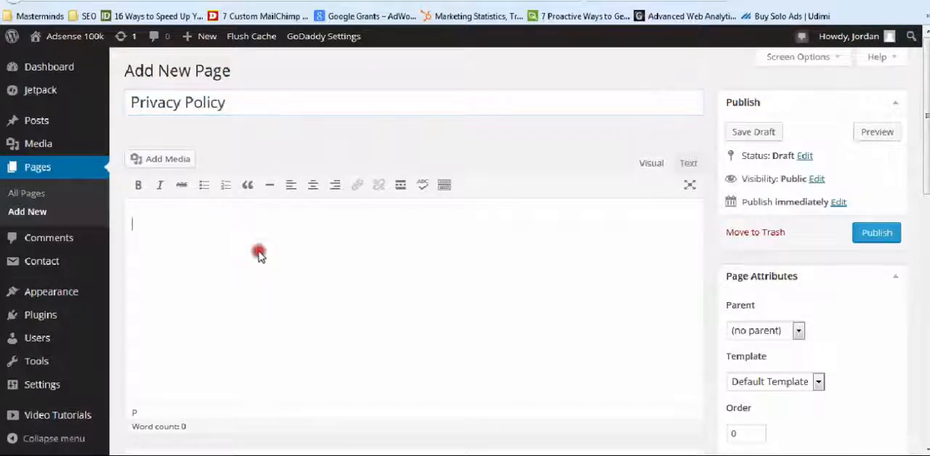
key(ctrl+v)
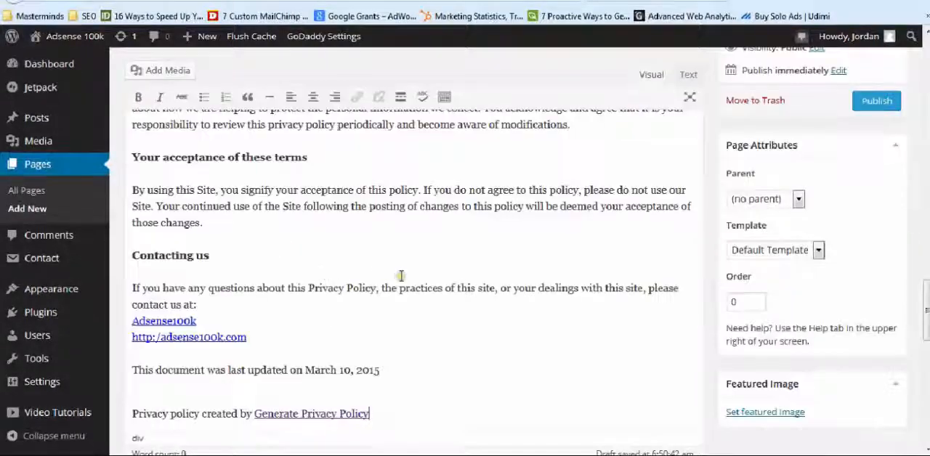
Delete the "Privacy policy created by Generate Privacy Policy" line and the blank lines above it at the end of the page
scroll(400, 276, down, 5)
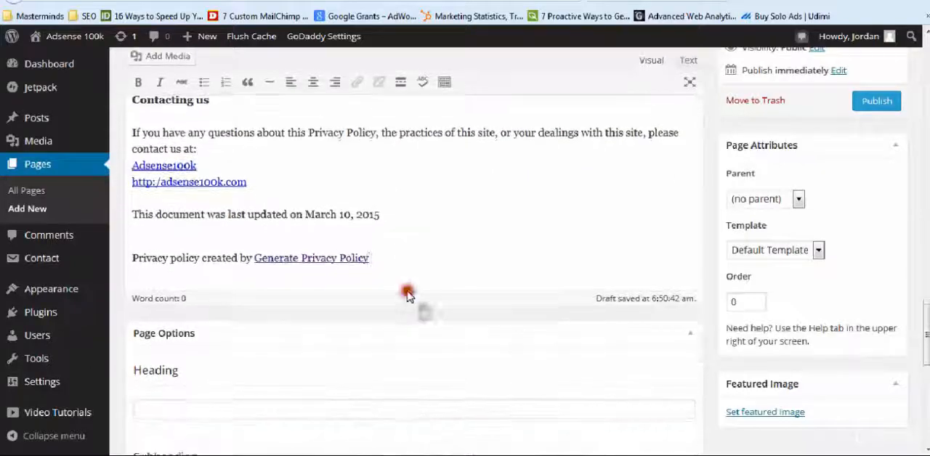
triple_click(423, 261)
key(BackSpace)
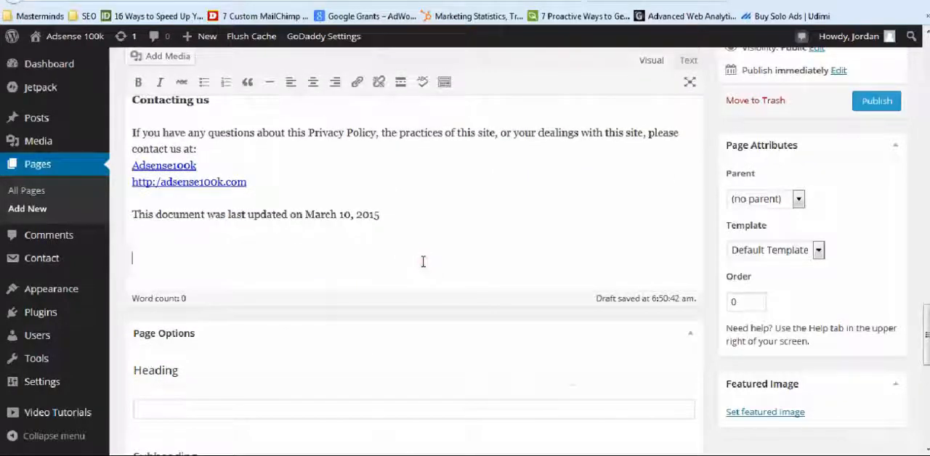
key(BackSpace)
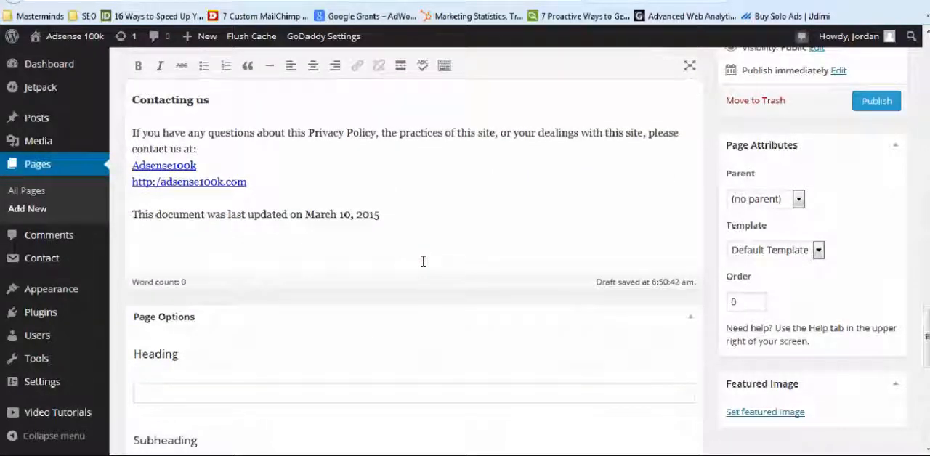
key(BackSpace)
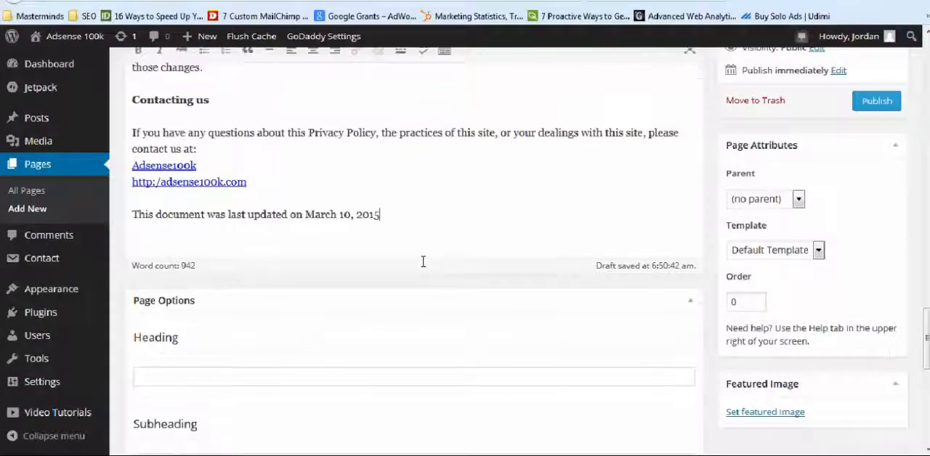
Look over the Privacy Policy page content, publish the page and view it on the live site down to its end
scroll(423, 261, up, 10)
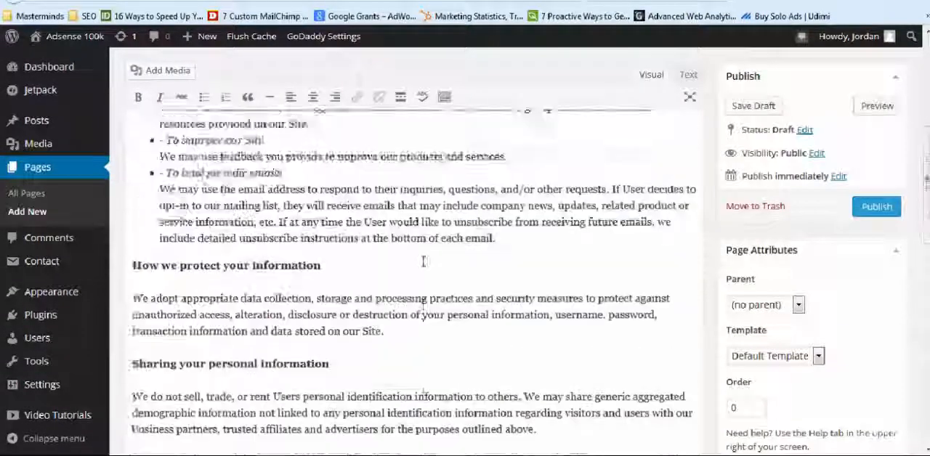
scroll(423, 261, up, 10)
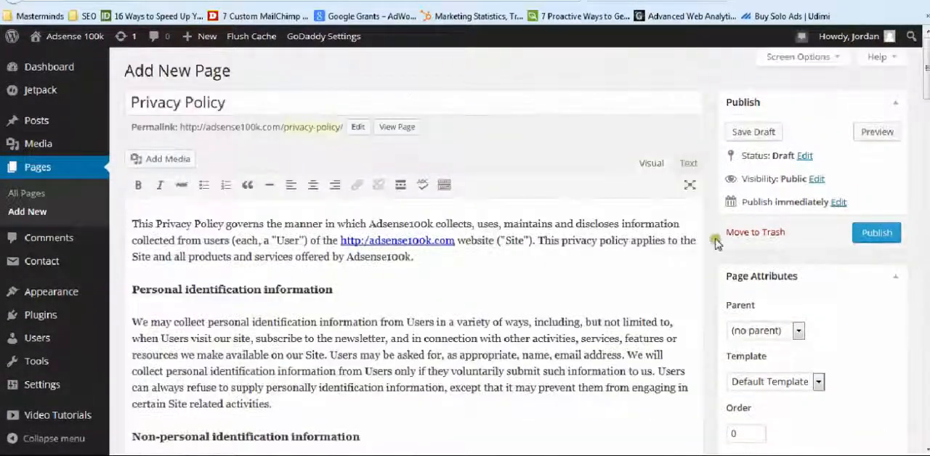
scroll(712, 246, down, 15)
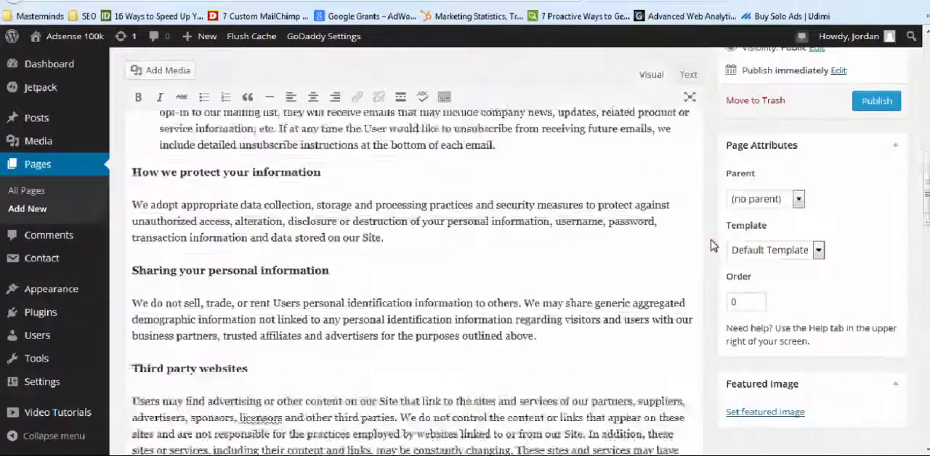
scroll(712, 245, down, 5)
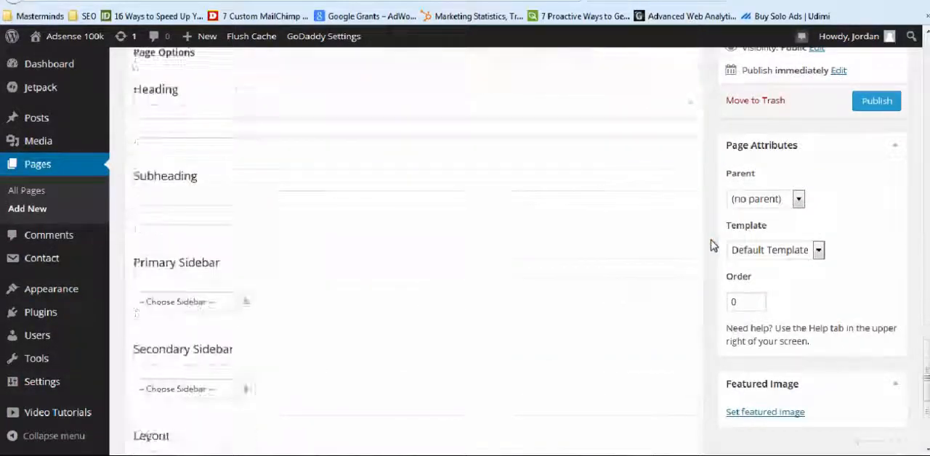
scroll(712, 245, up, 8)
scroll(712, 245, up, 5)
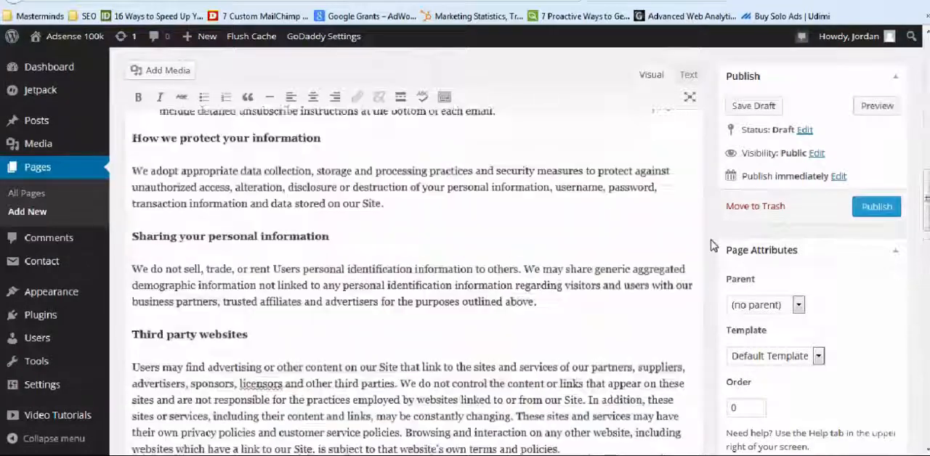
click(870, 215)
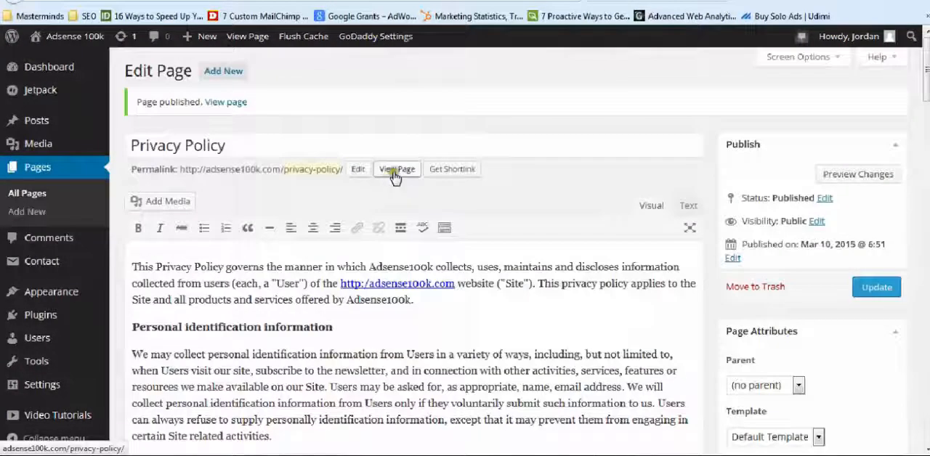
click(476, 1)
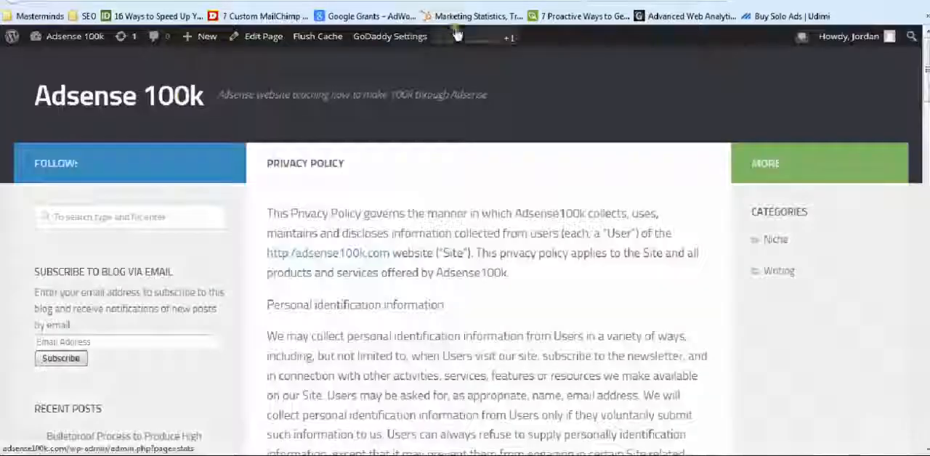
scroll(314, 247, down, 20)
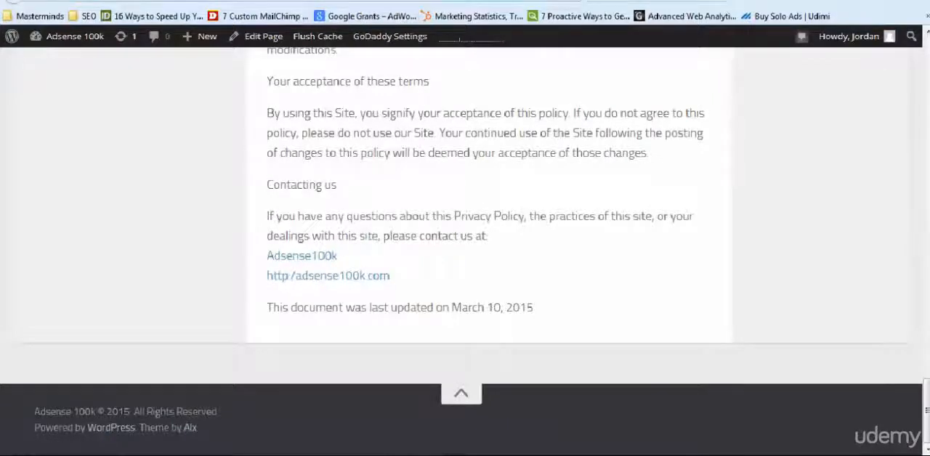
key(ctrl+Tab)
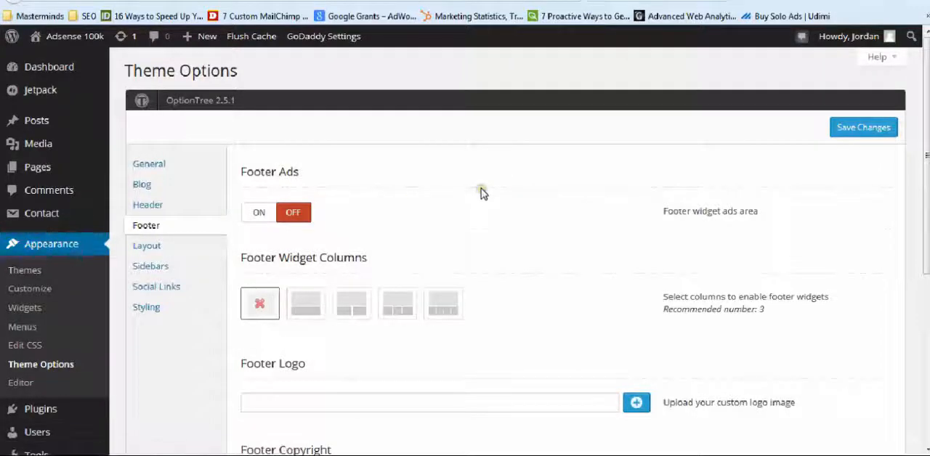
scroll(481, 192, down, 4)
click(487, 217)
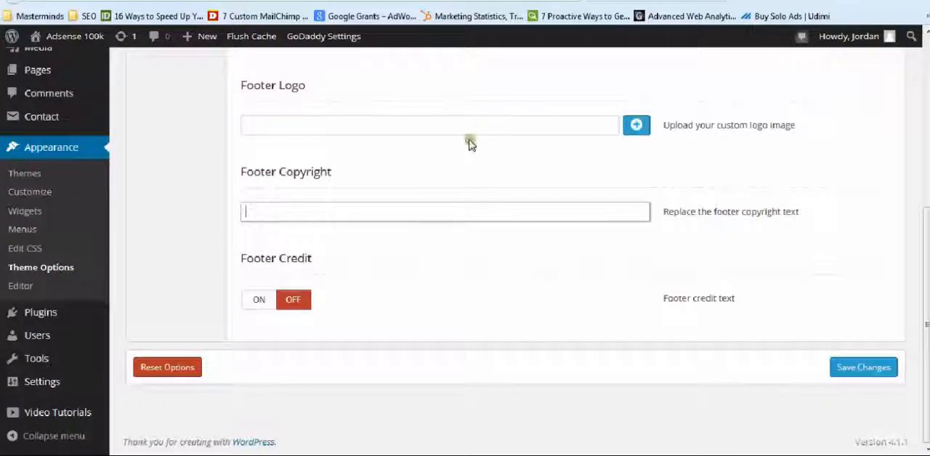
text(http://adsense100k.com/privacy-policy/)
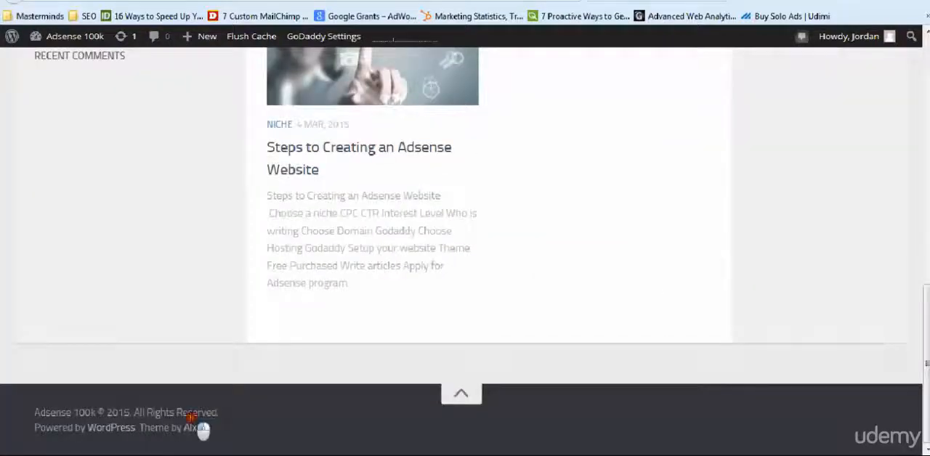
triple_click(193, 416)
key(ctrl+c)
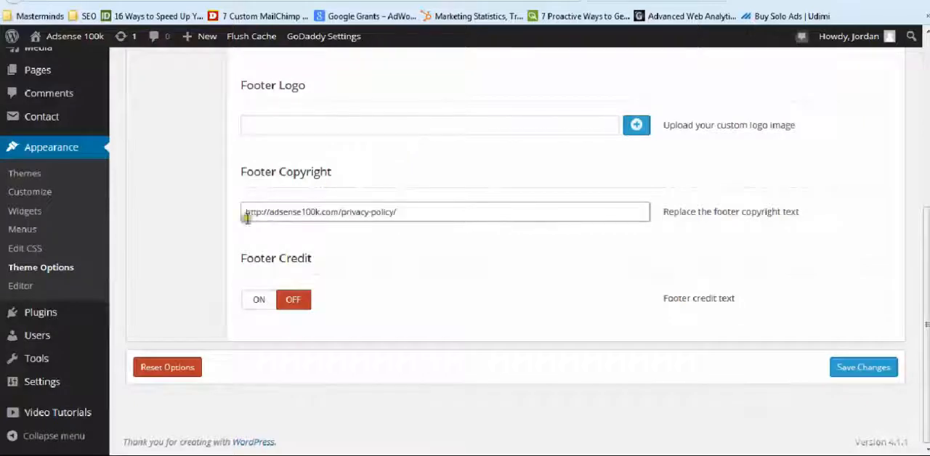
click(245, 213)
key(ctrl+v)
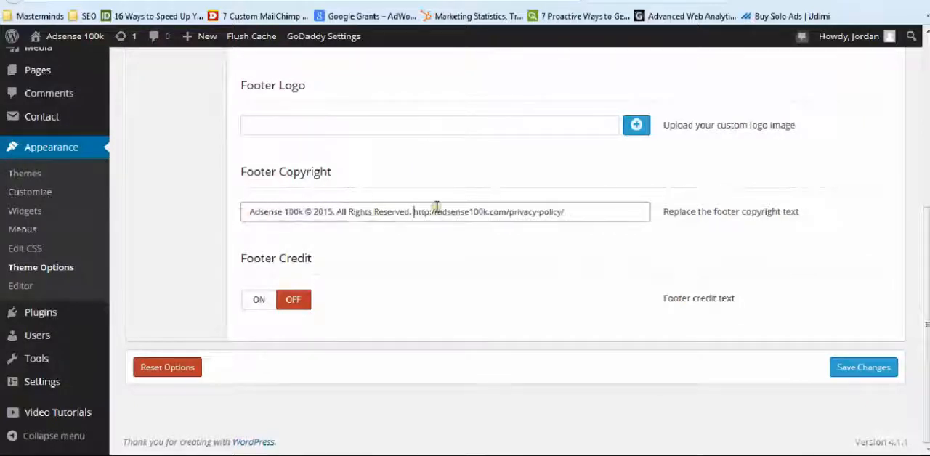
Cut the URL out of the footer copyright text and put the words "Privacy Policy" in its place
text(<a)
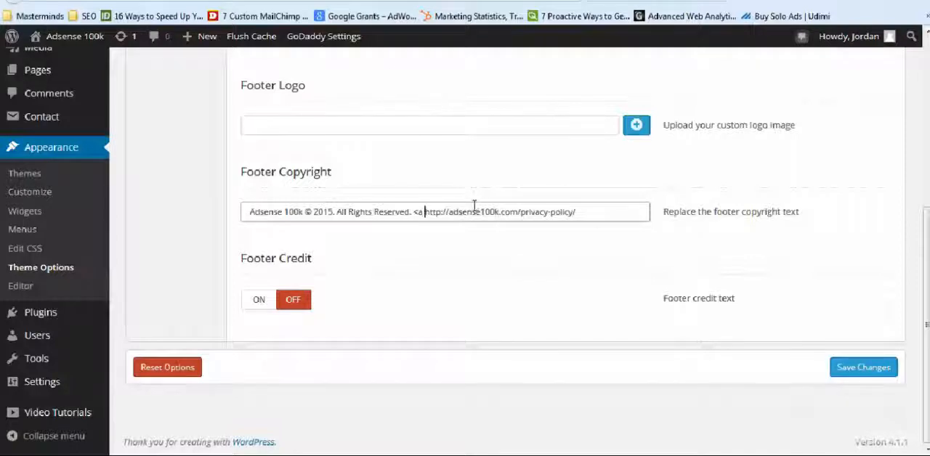
key(BackSpace)
key(BackSpace)
key(BackSpace)
text(Privacy )
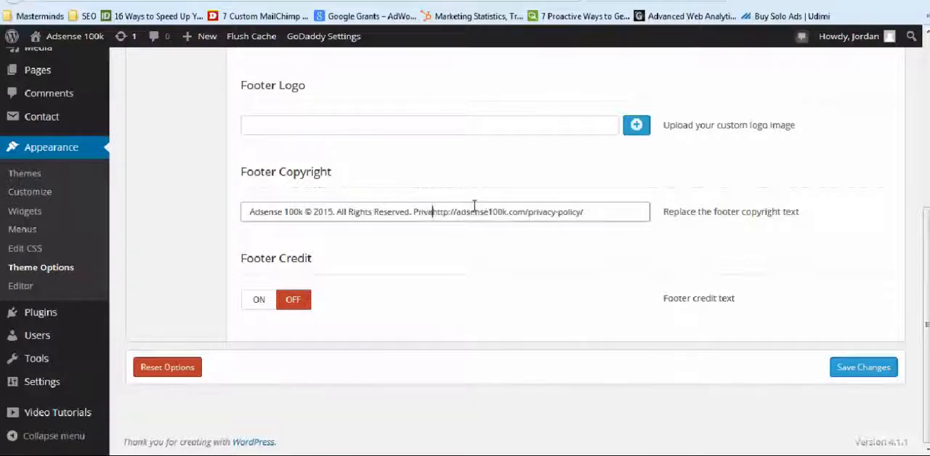
text(Policy)
key(shift+End)
key(Delete)
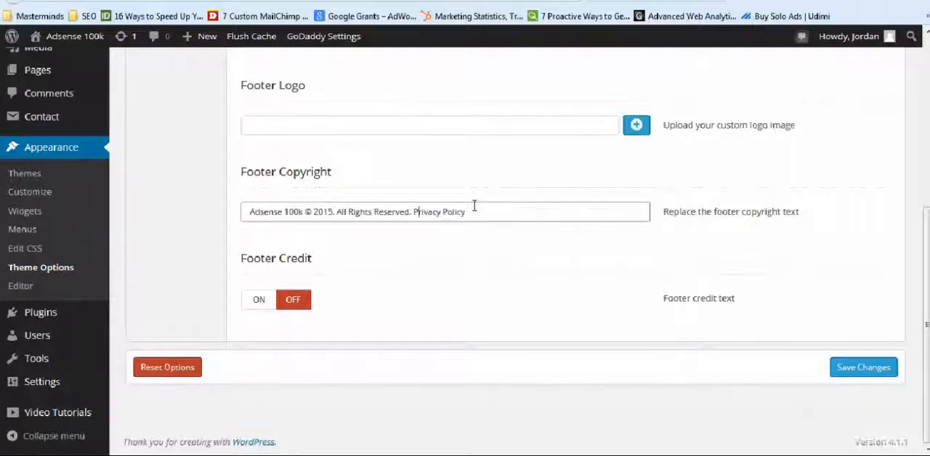
text(<a h)
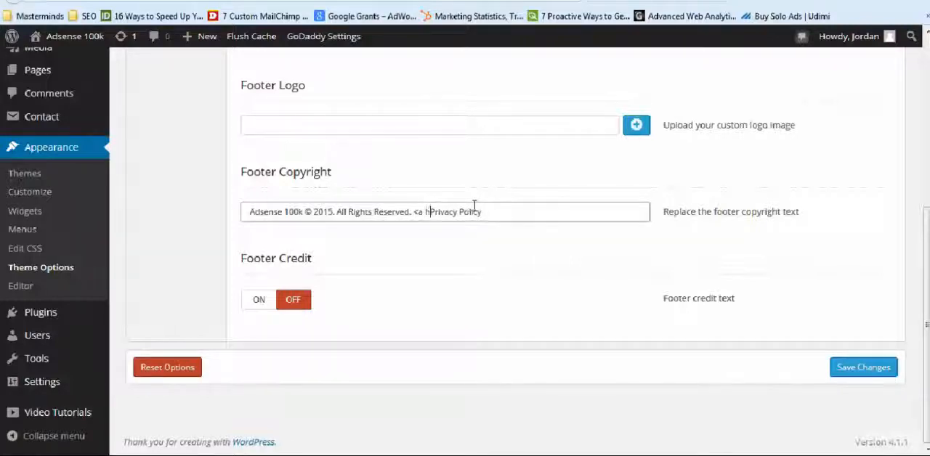
text(ref)
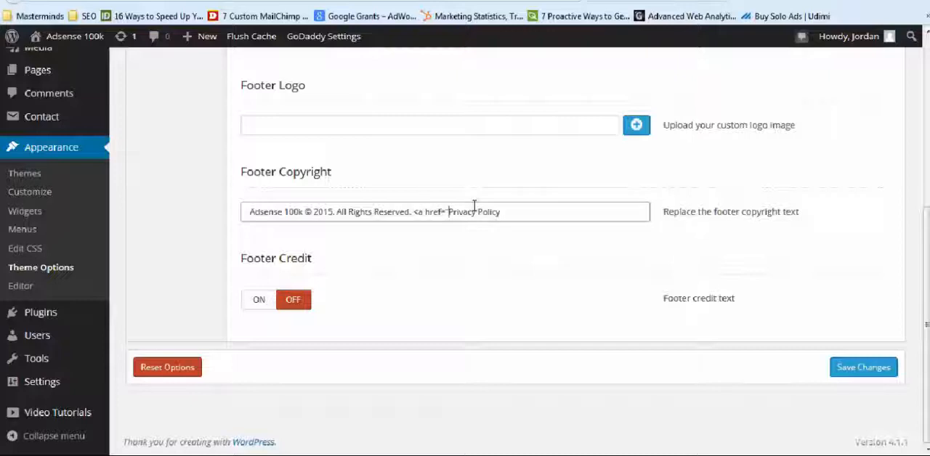
text(=")
text(http://adsense100k.com/privacy-policy/)
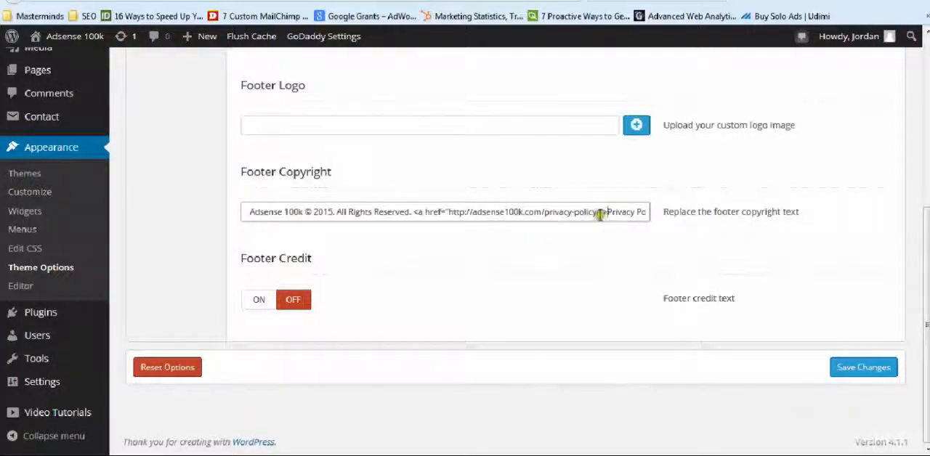
drag(637, 212, 666, 210)
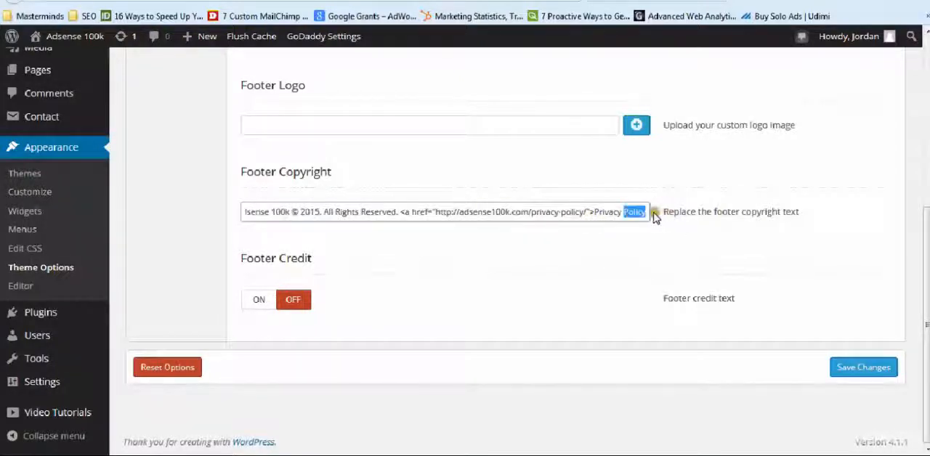
click(658, 214)
text(</)
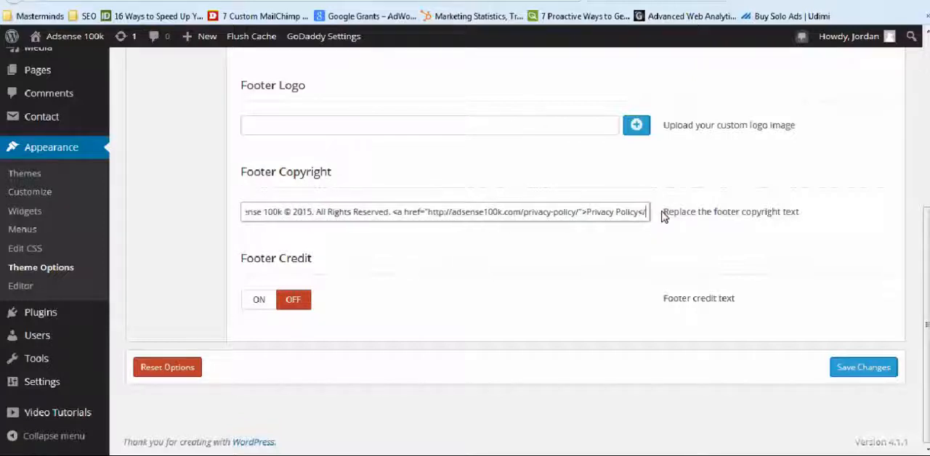
text(a>)
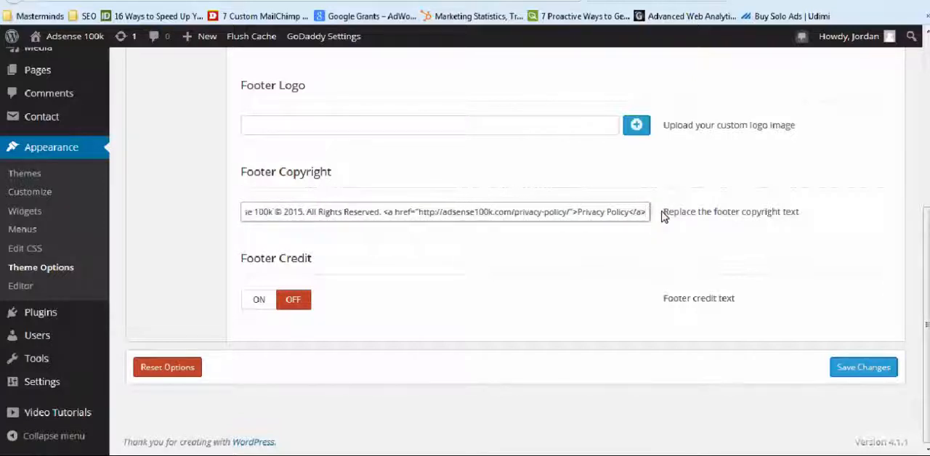
click(639, 214)
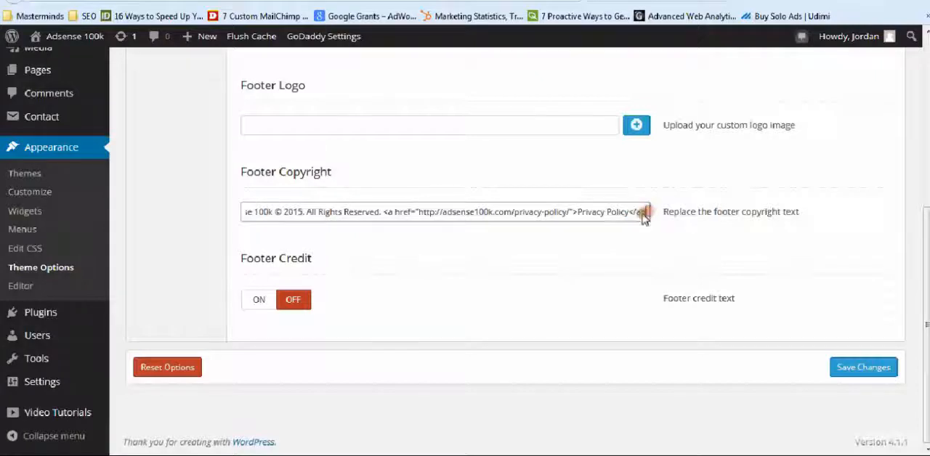
click(874, 372)
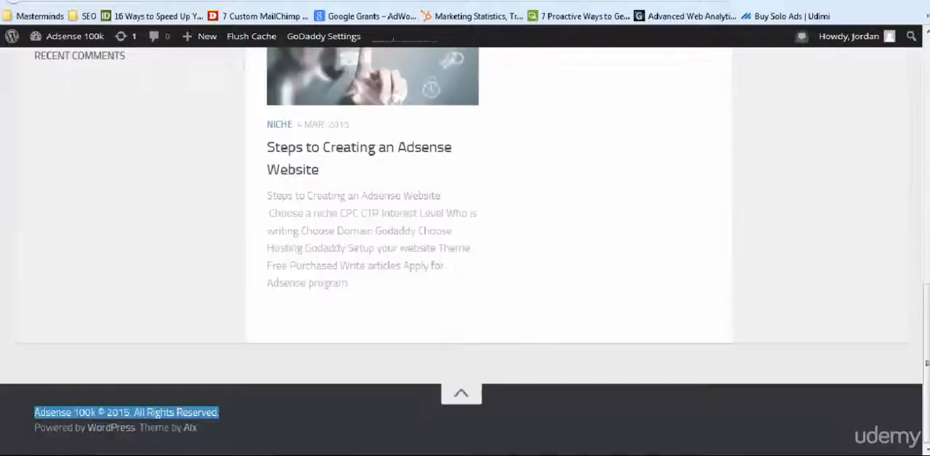
Reload the Adsense 100k home page, test the footer's Privacy Policy link and return to the home page
click(574, 1)
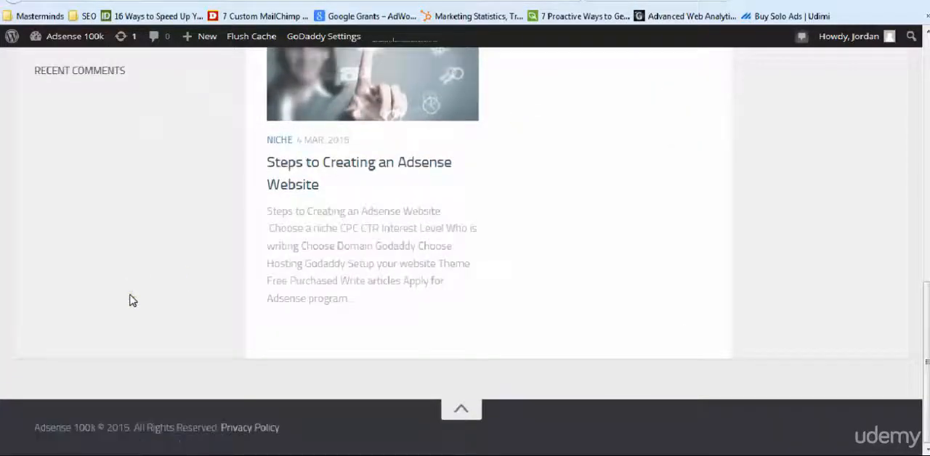
click(238, 429)
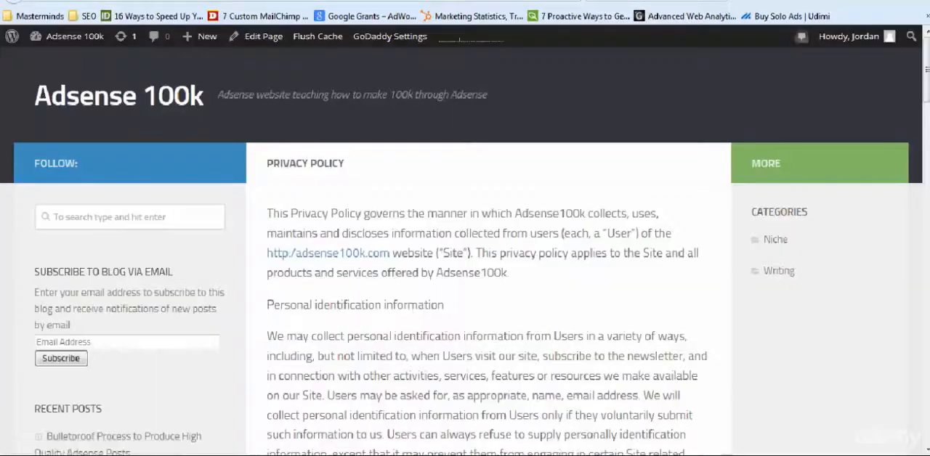
click(13, 1)
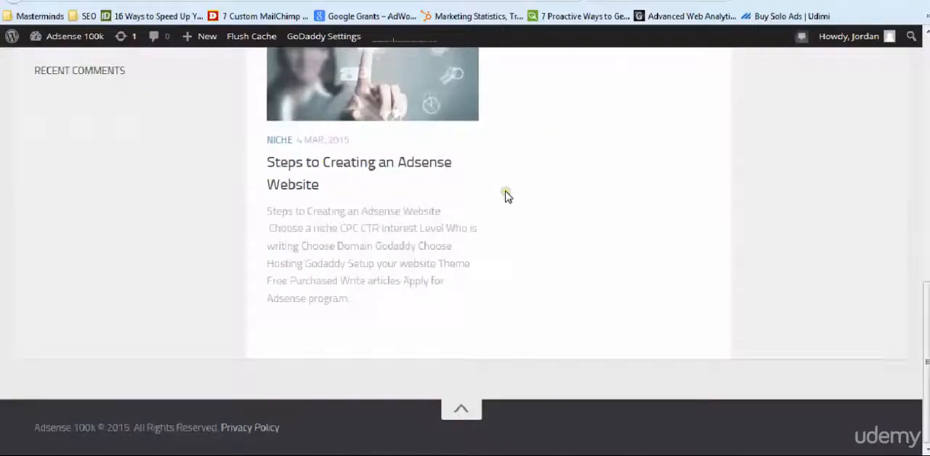